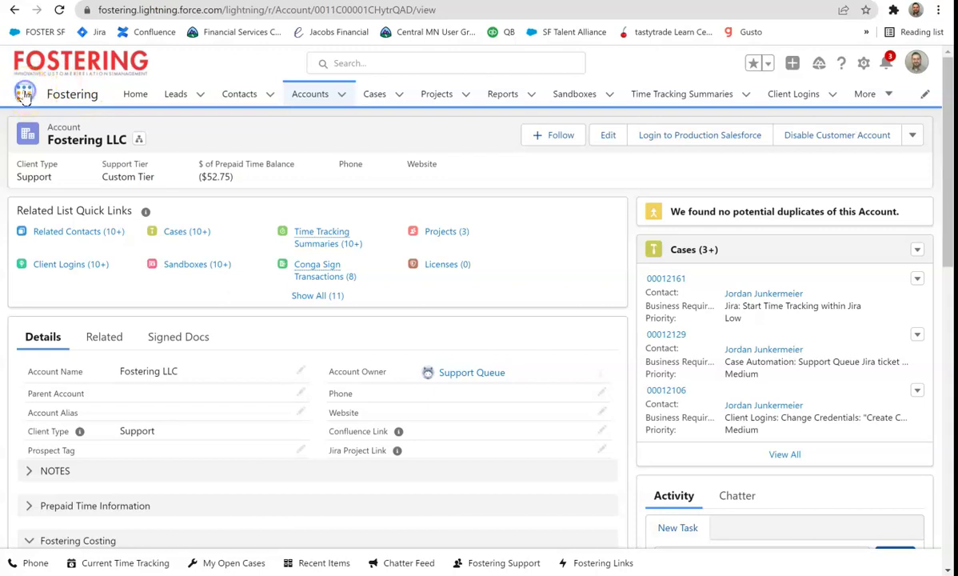
# Open the Phone softphone dial pad from the utility bar and key in the phone number
pyautogui.click(25, 94)
pyautogui.click(24, 94)
pyautogui.click(36, 564)
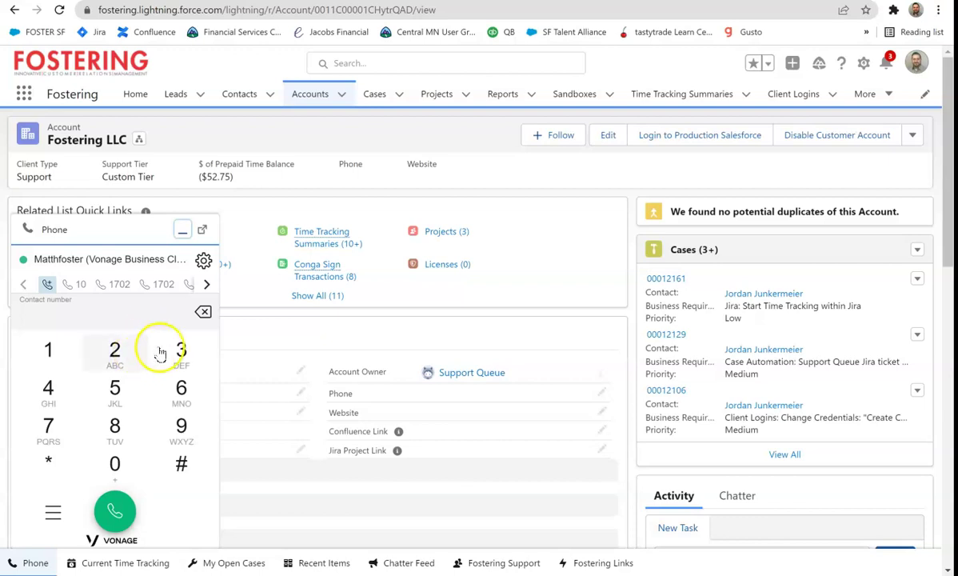
pyautogui.click(179, 349)
pyautogui.click(115, 350)
pyautogui.click(117, 464)
pyautogui.click(116, 425)
pyautogui.click(50, 389)
pyautogui.click(116, 464)
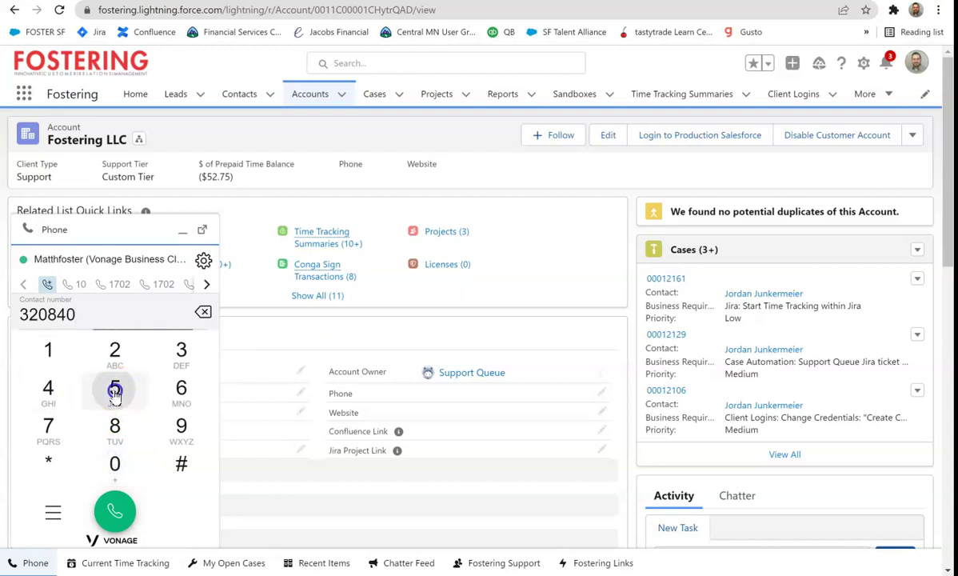
pyautogui.click(120, 394)
# Place the call, dismiss the New Lead form, hang up, and minimize the phone panel
pyautogui.click(139, 512)
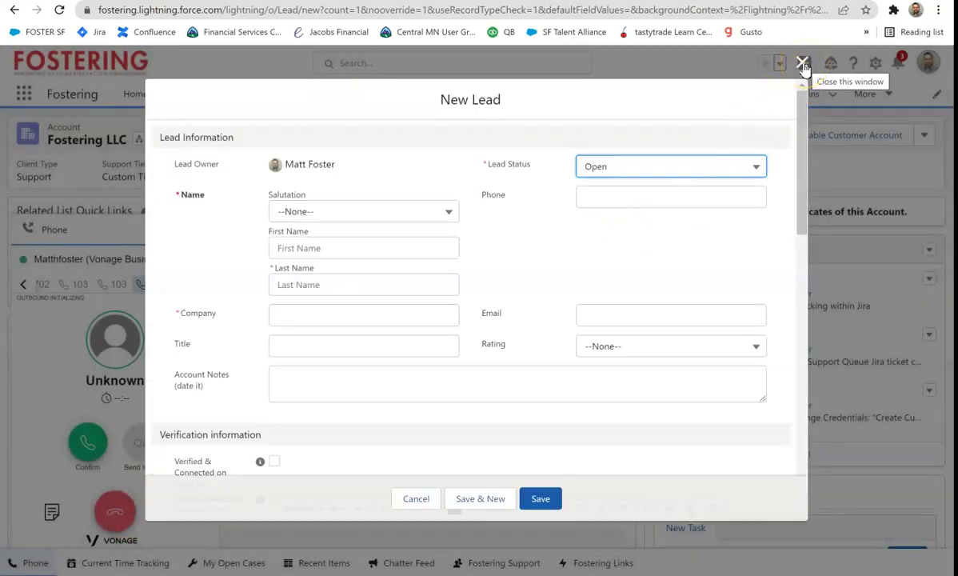
pyautogui.click(803, 64)
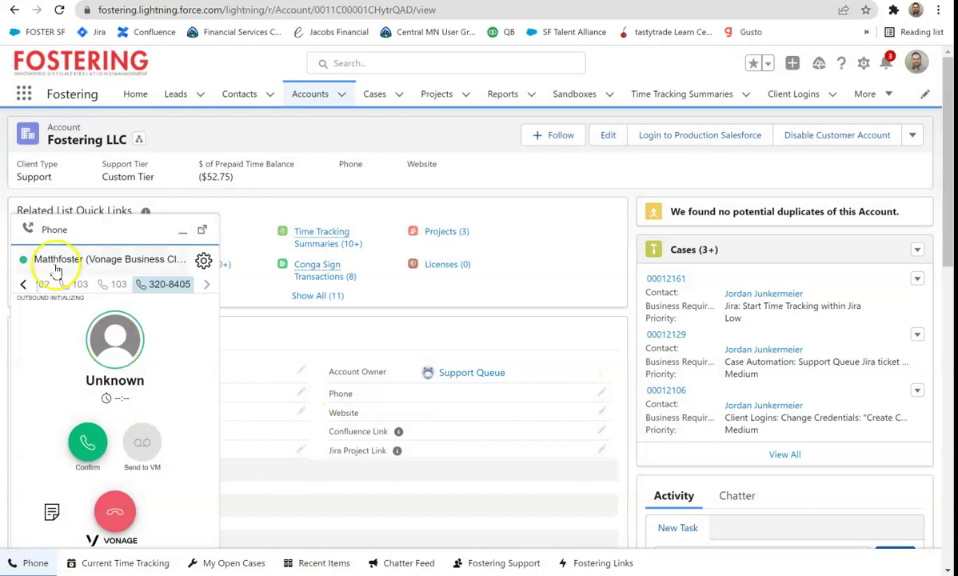
pyautogui.click(117, 516)
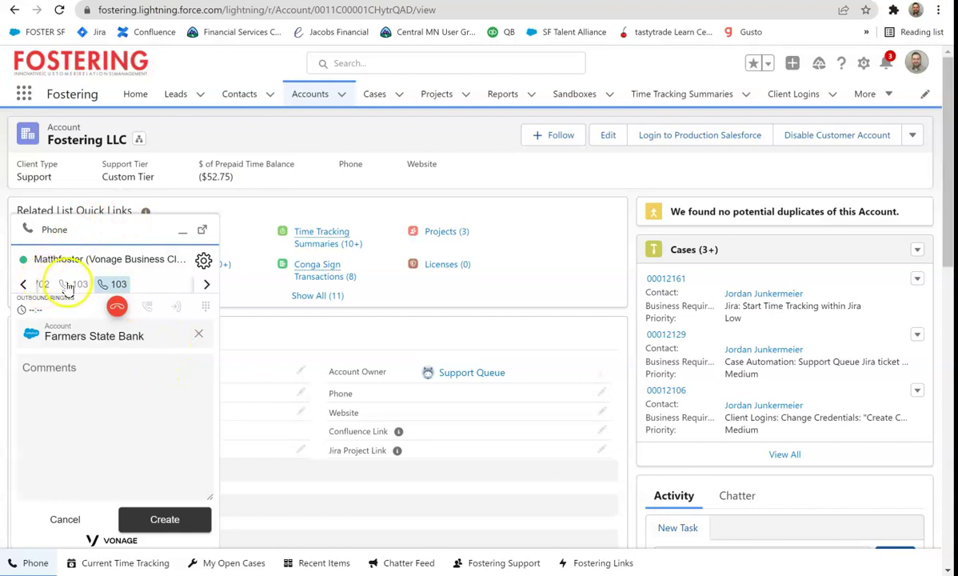
pyautogui.click(183, 235)
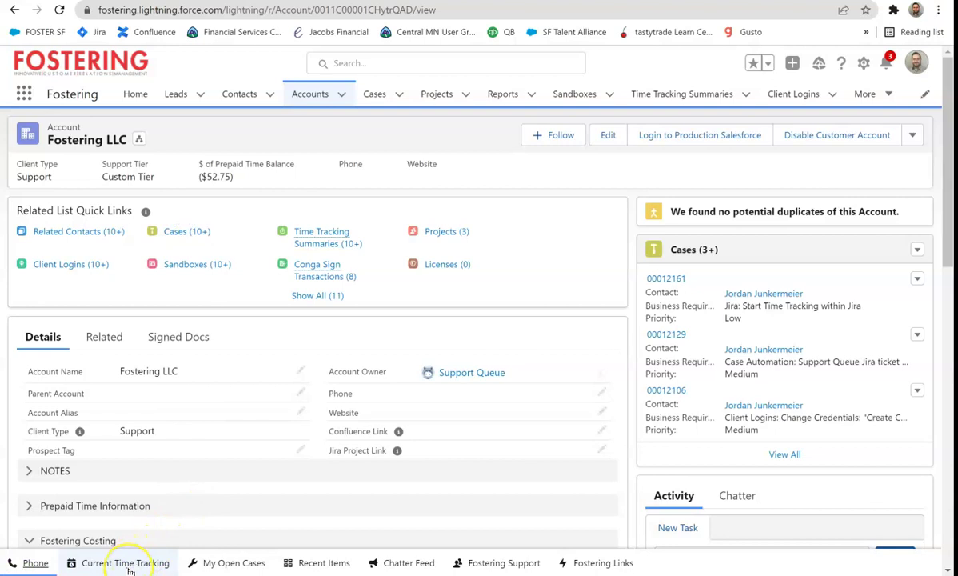
# Resume the Fostering LLC time tracker, pause it at 0:30:00, and minimize Current Time Tracking
pyautogui.click(125, 563)
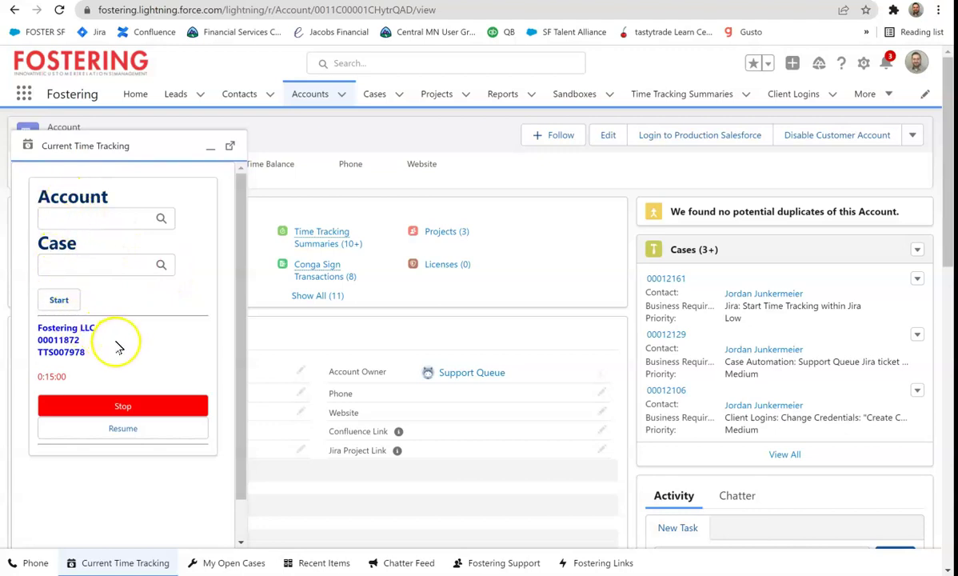
pyautogui.click(112, 434)
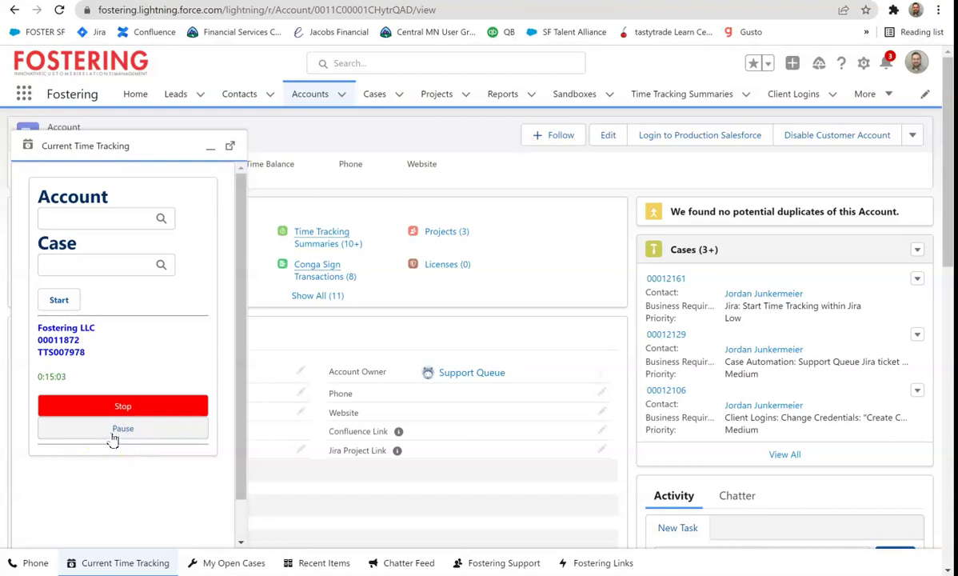
pyautogui.click(112, 432)
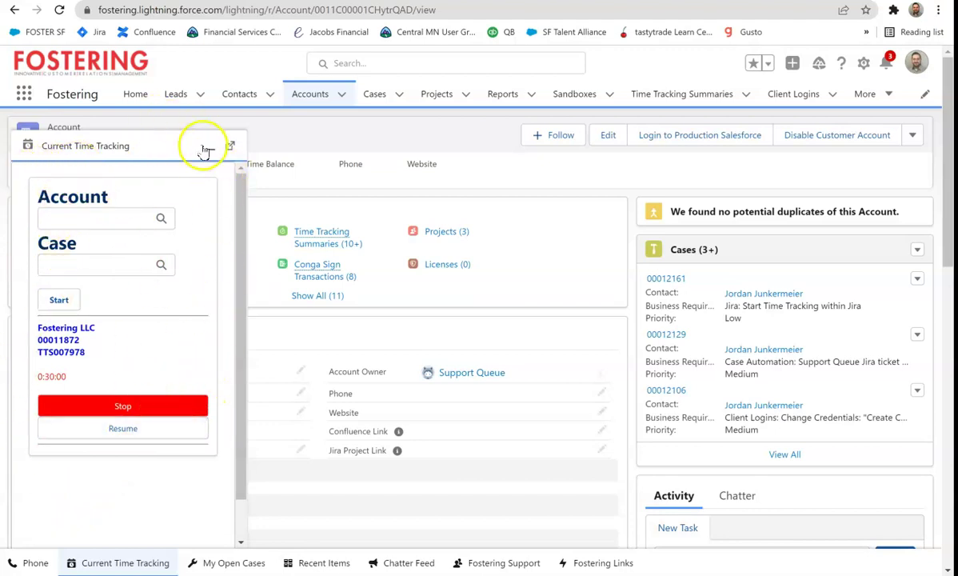
pyautogui.click(210, 149)
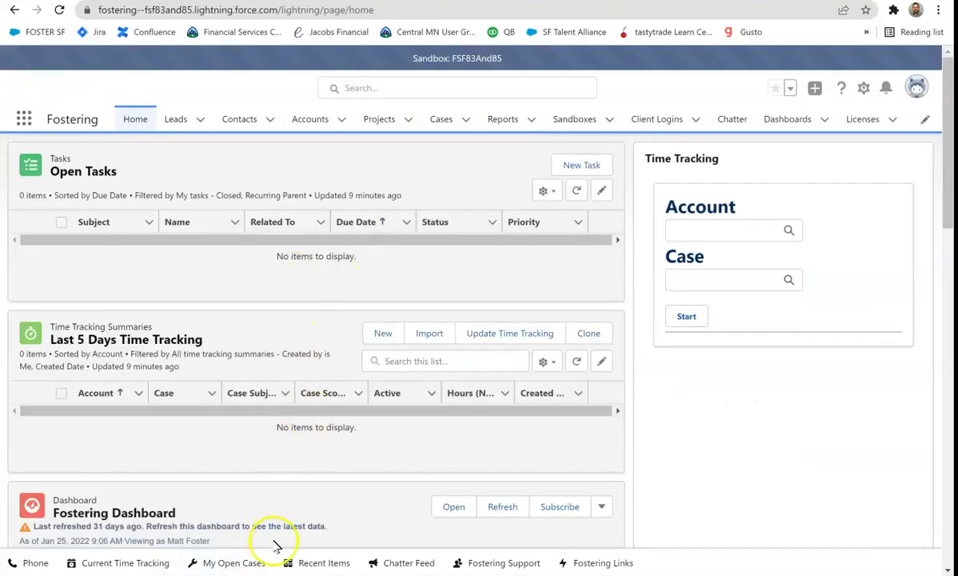
# Check the empty My Open Cases list, then show Recent Items listing Test Account
pyautogui.click(216, 564)
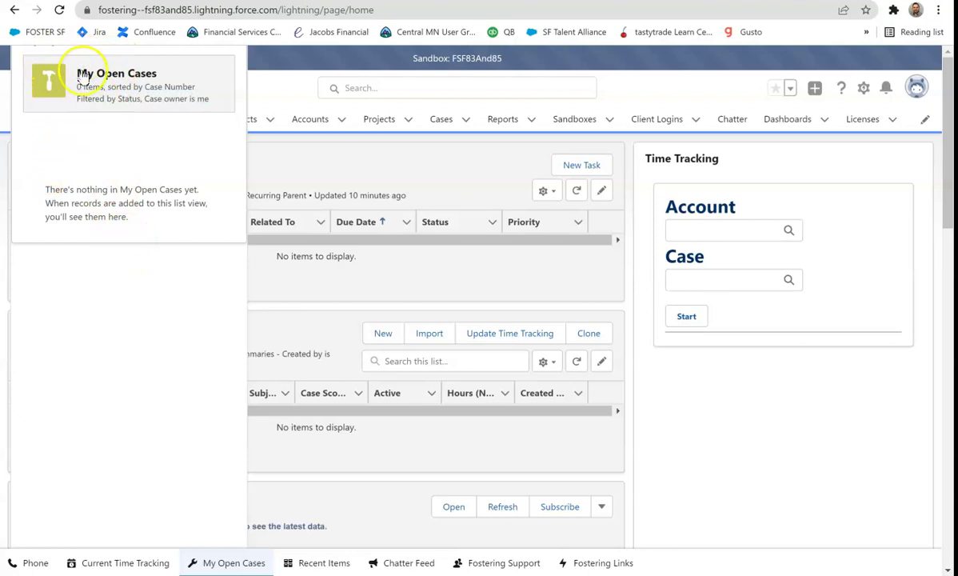
pyautogui.click(216, 562)
pyautogui.click(304, 563)
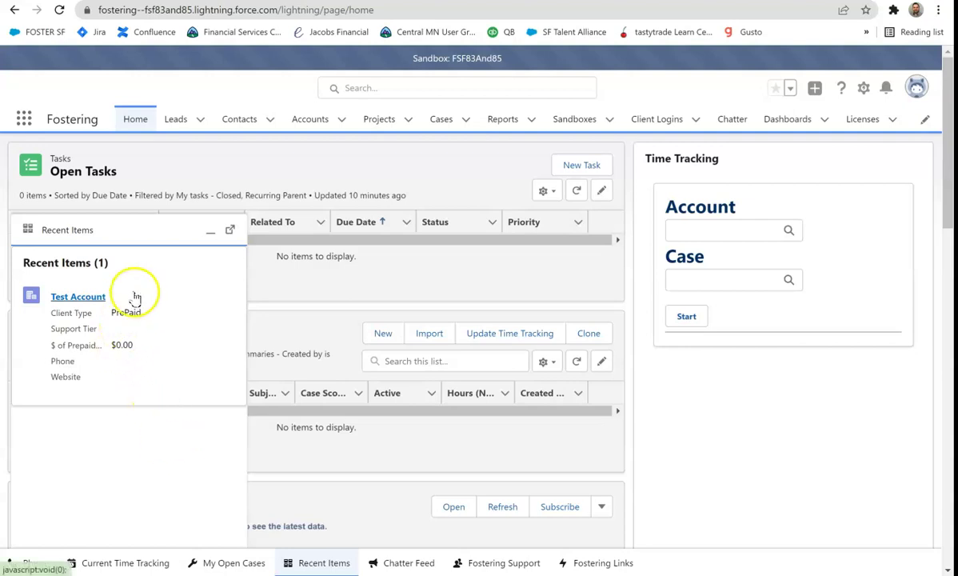
# Close Recent Items, browse the Chatter feed, then show Fostering Support with its Ask For Help option
pyautogui.click(209, 230)
pyautogui.click(400, 564)
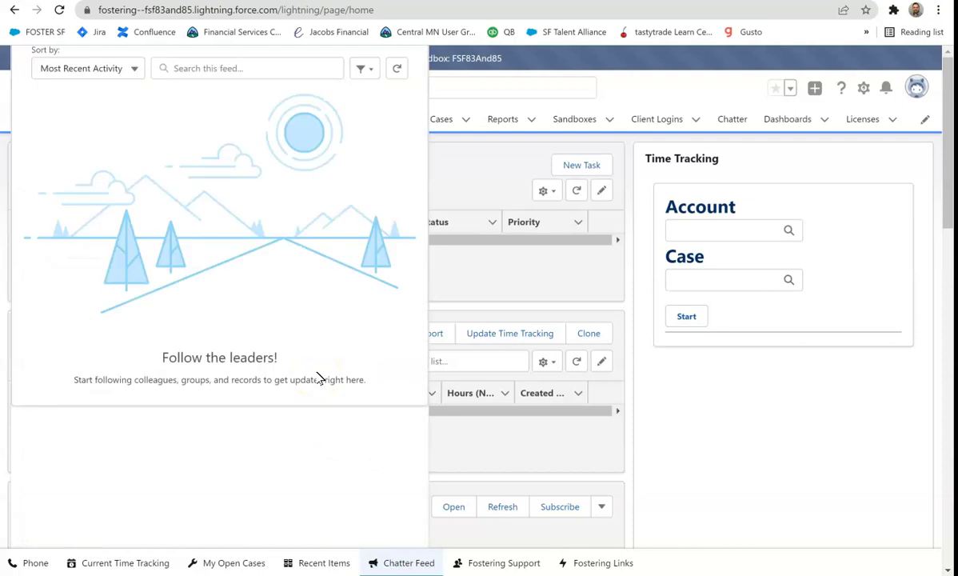
pyautogui.click(294, 357)
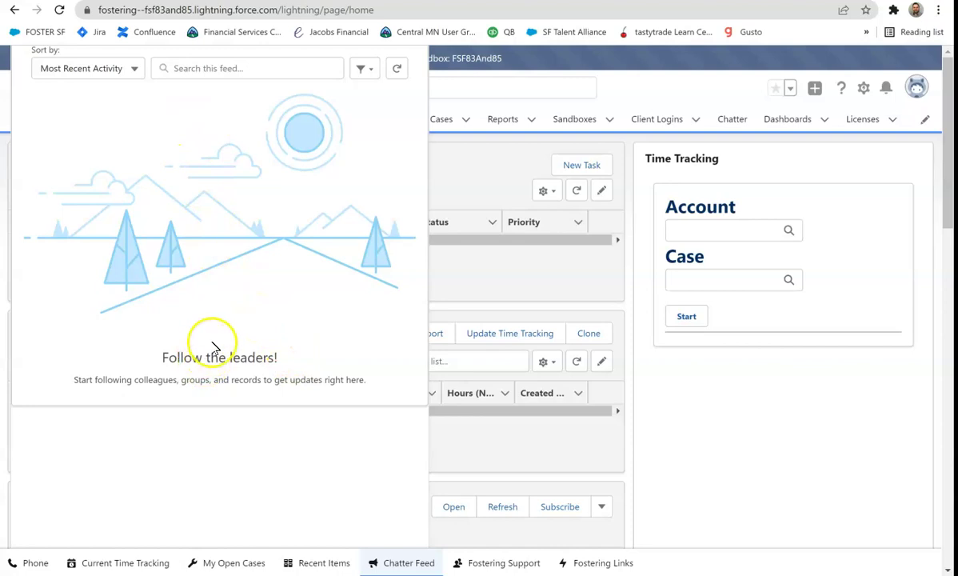
pyautogui.click(409, 563)
pyautogui.click(480, 564)
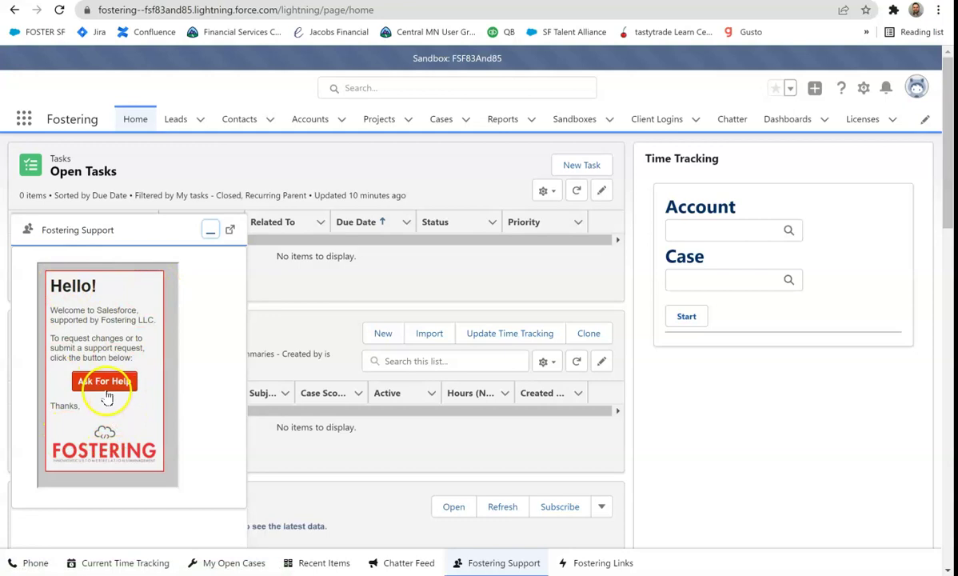
# Minimize Fostering Support and show the Fostering Links list with Hourly Rate Card and Jira Backlog
pyautogui.click(210, 234)
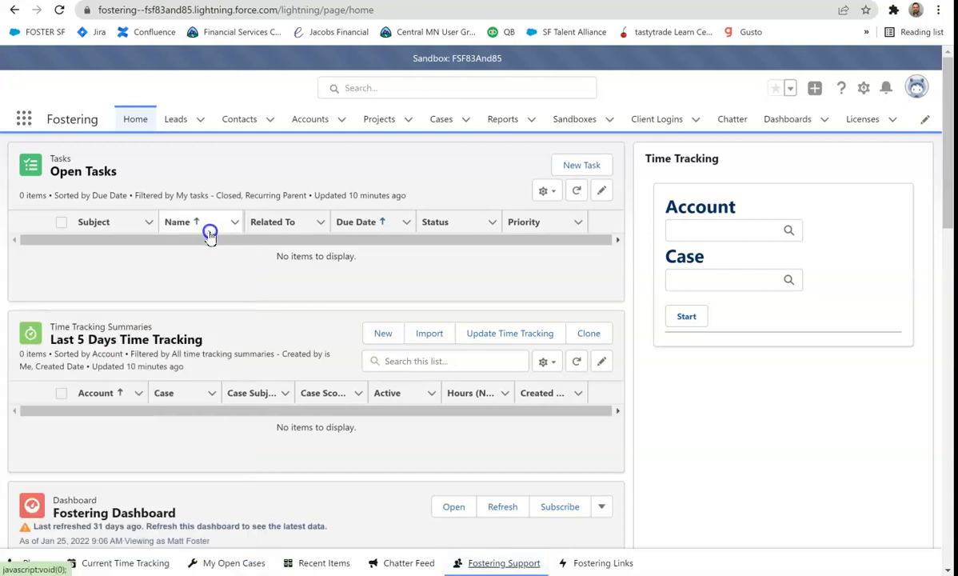
pyautogui.click(592, 563)
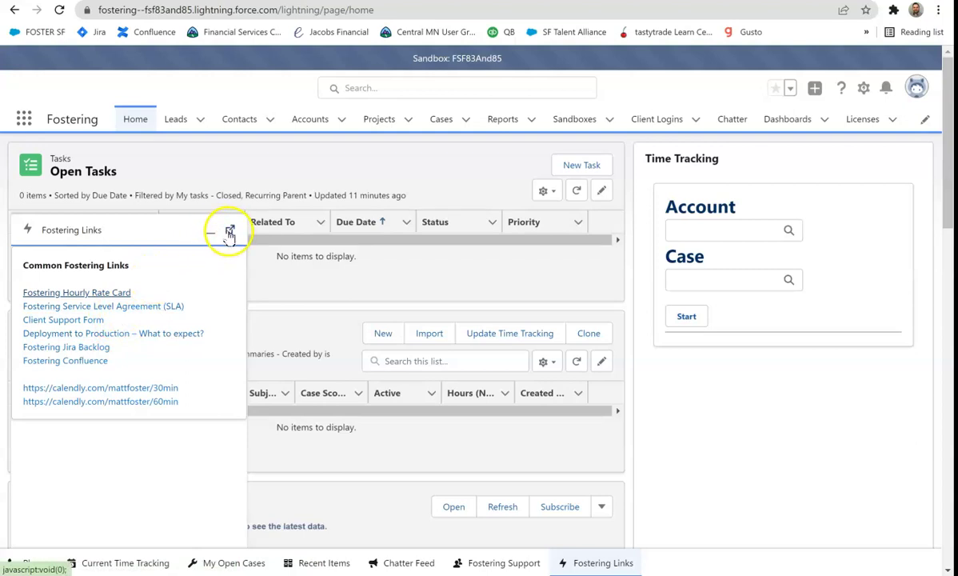
# Pop Fostering Links out into its own window and move it to the right
pyautogui.click(229, 233)
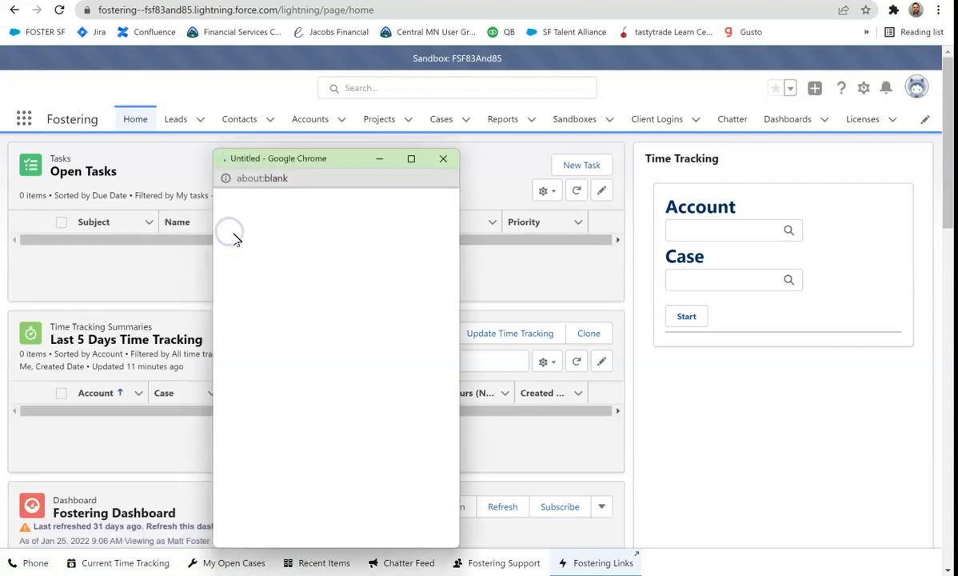
pyautogui.moveTo(285, 159); pyautogui.dragTo(466, 128)
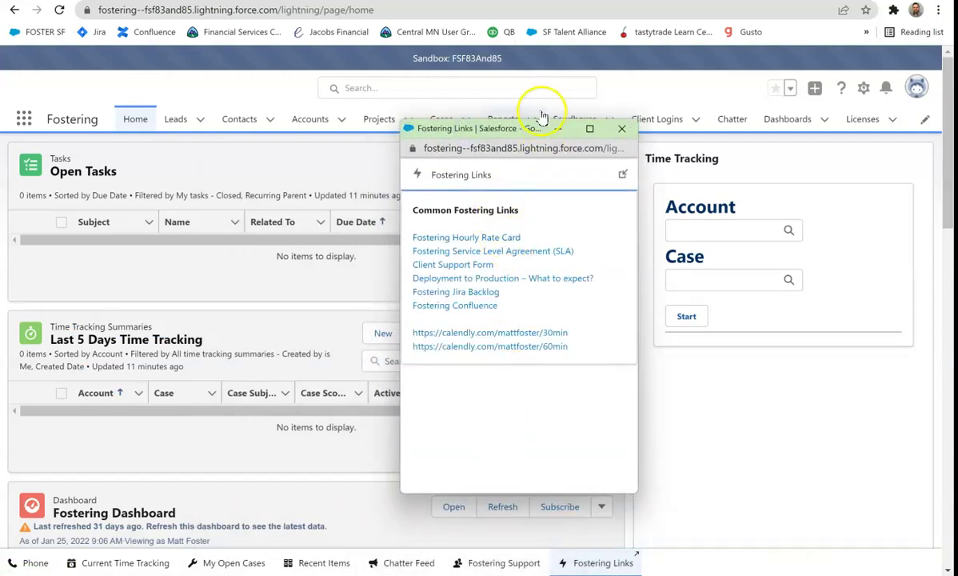
pyautogui.moveTo(524, 130); pyautogui.dragTo(620, 128)
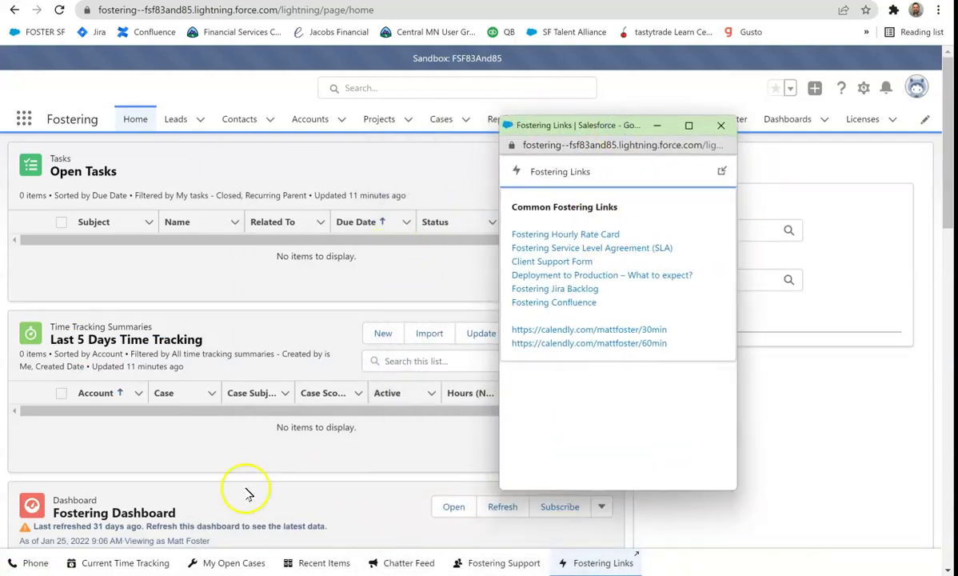
# Pop the Phone softphone into its own window, move it right, and dismiss the New Lead forms
pyautogui.click(32, 563)
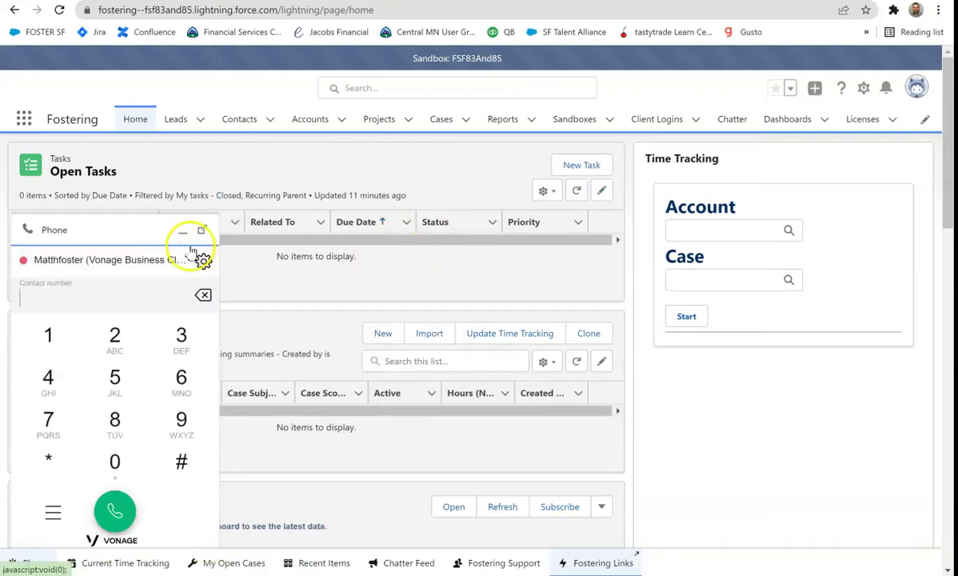
pyautogui.click(201, 232)
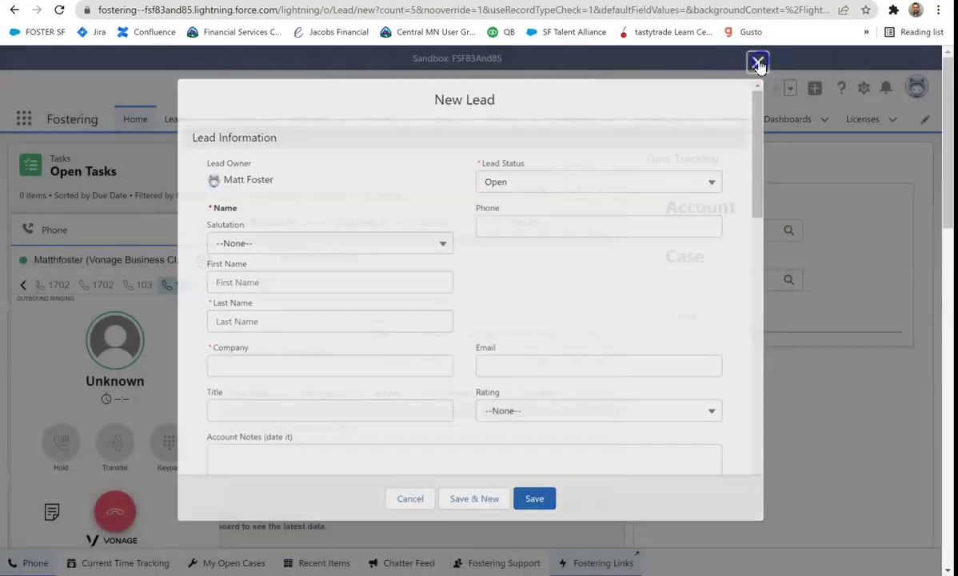
pyautogui.click(762, 63)
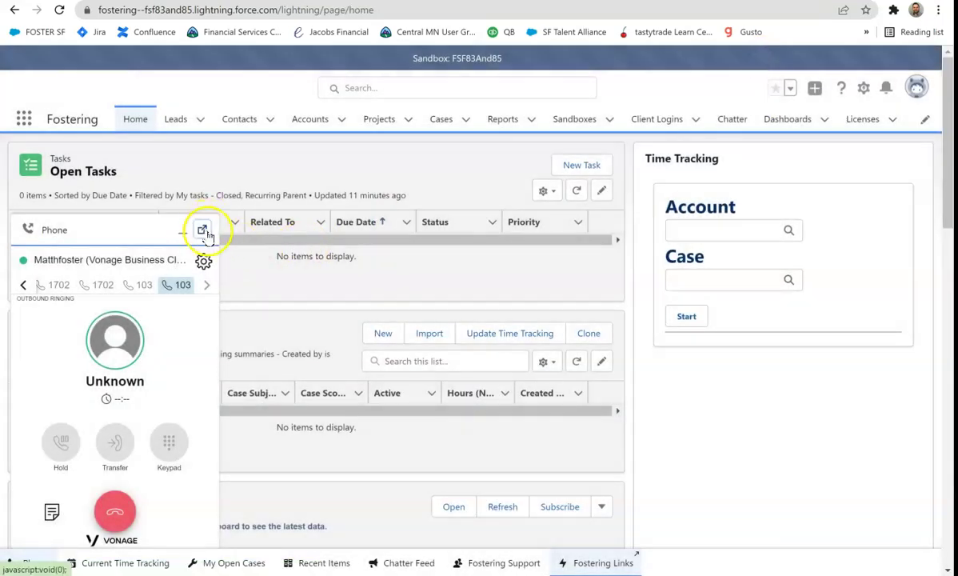
pyautogui.click(203, 231)
pyautogui.moveTo(316, 158); pyautogui.dragTo(776, 112)
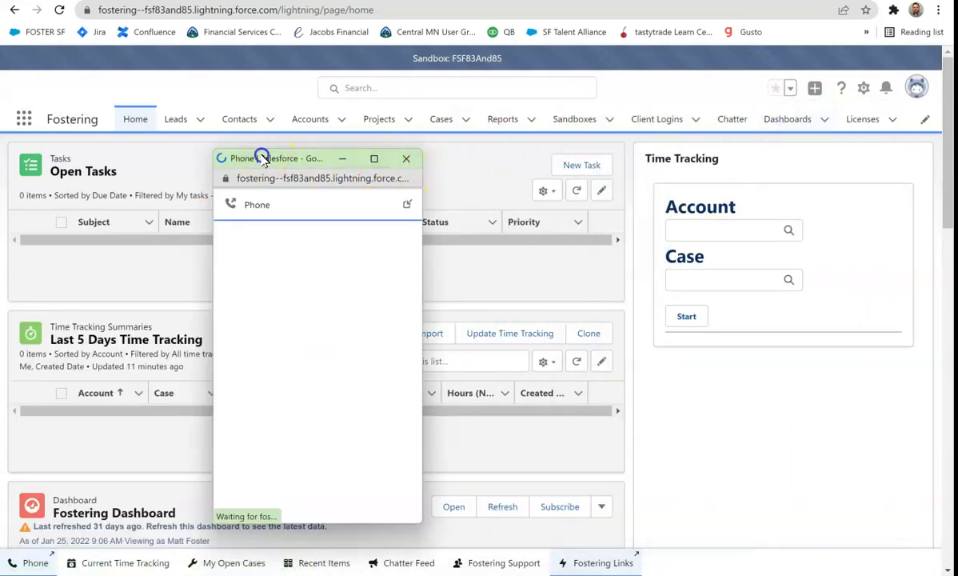
pyautogui.moveTo(259, 156); pyautogui.dragTo(671, 127)
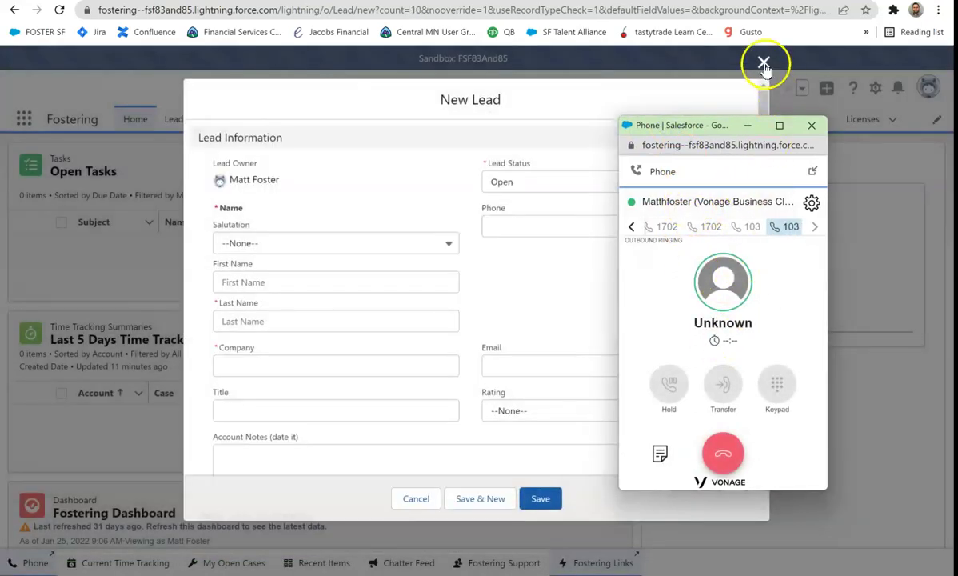
pyautogui.click(764, 64)
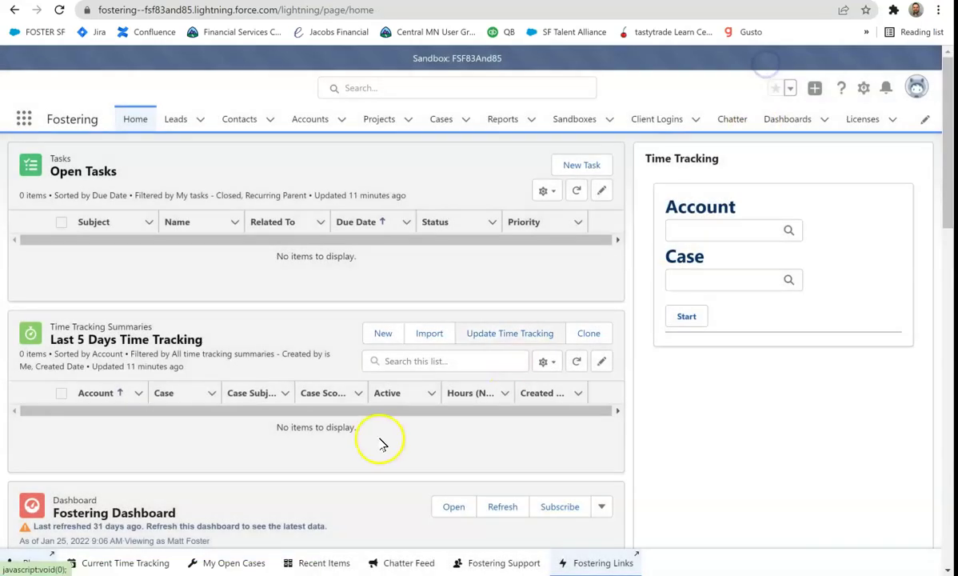
# Glance at My Open Cases and Recent Items, leaving the Home page with no panels open
pyautogui.click(238, 564)
pyautogui.click(316, 563)
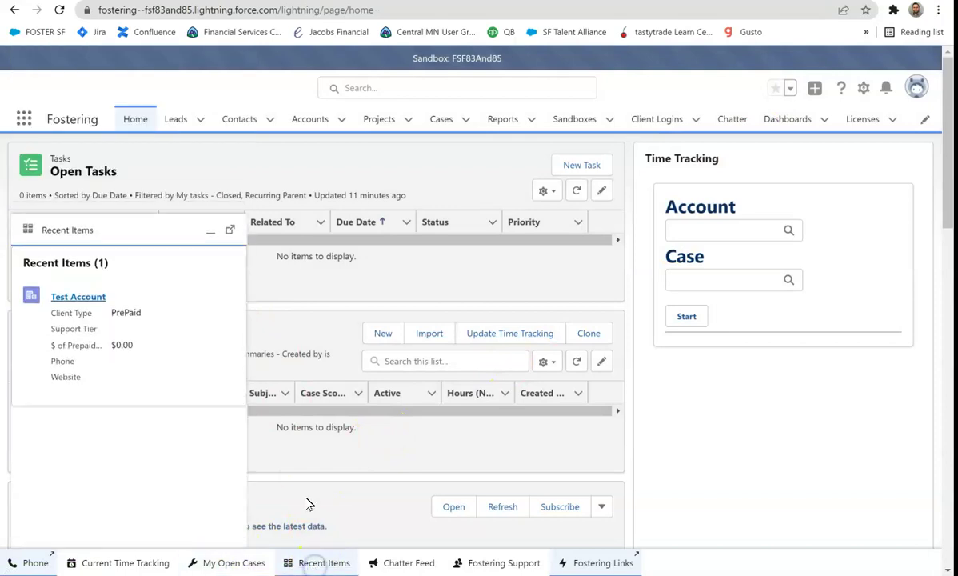
pyautogui.click(212, 235)
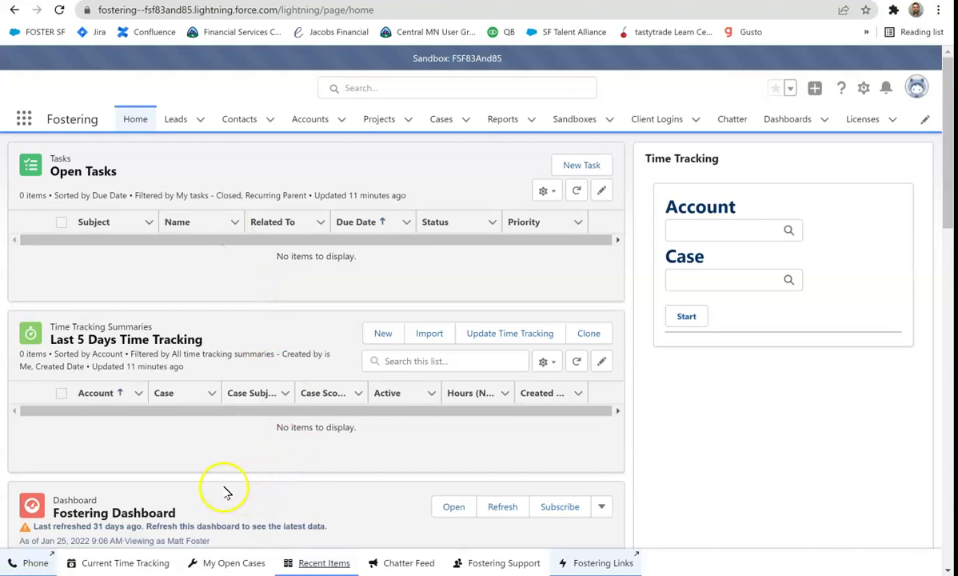